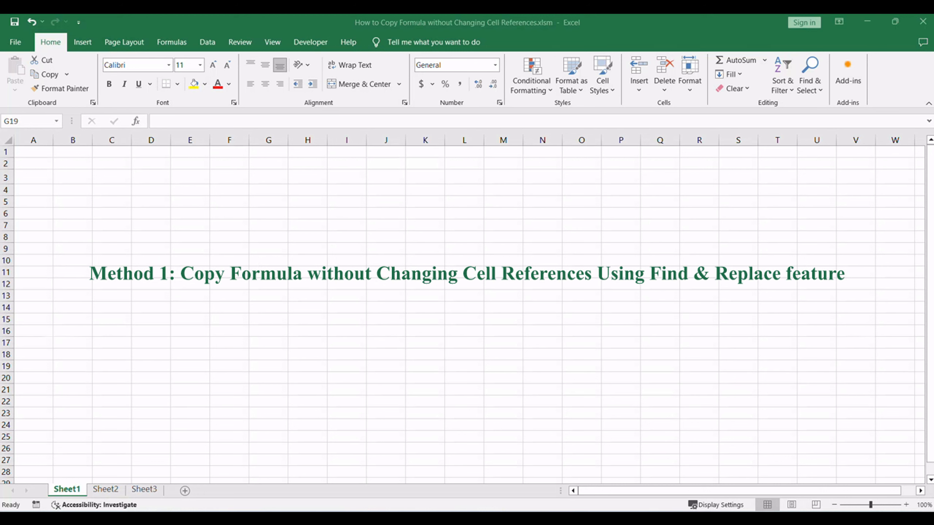
- Open Sheet2 and look over the Find & Replace method described in the notes text box
click(408, 214)
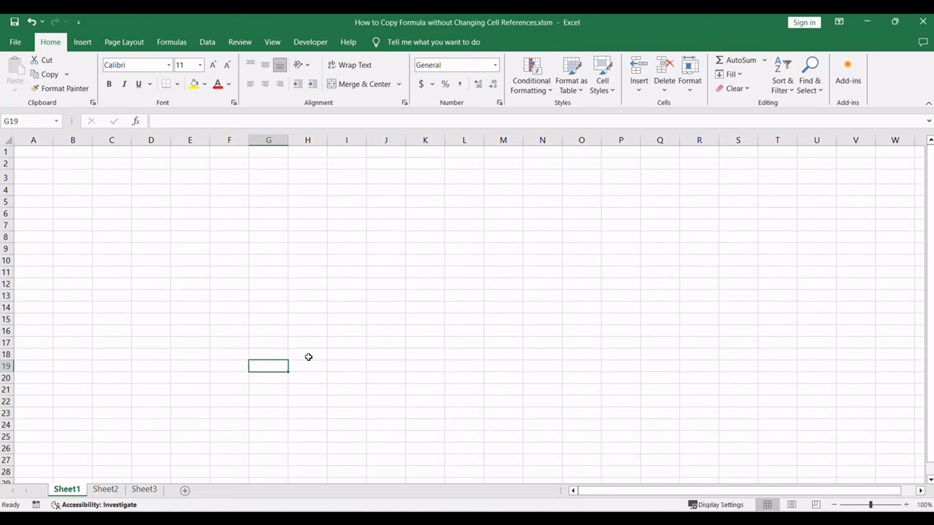
click(109, 490)
click(708, 242)
drag(833, 208, 889, 208)
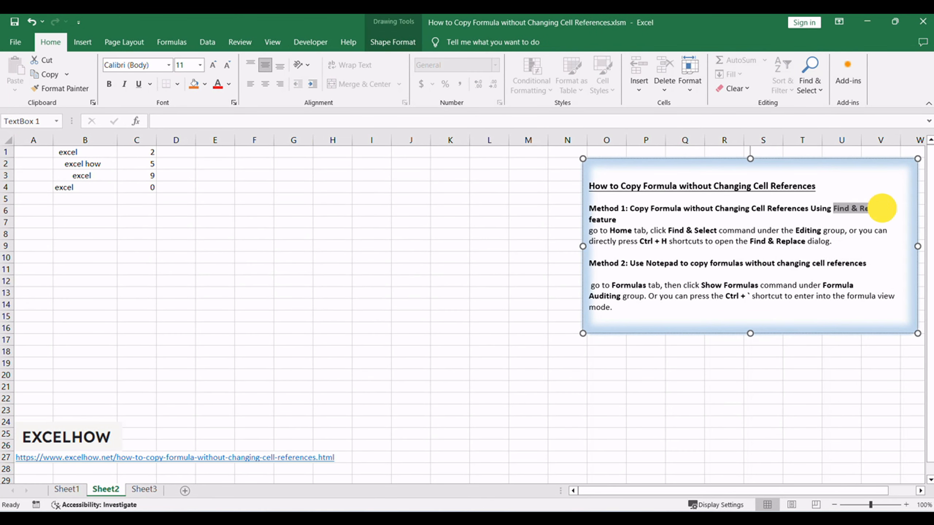
click(422, 270)
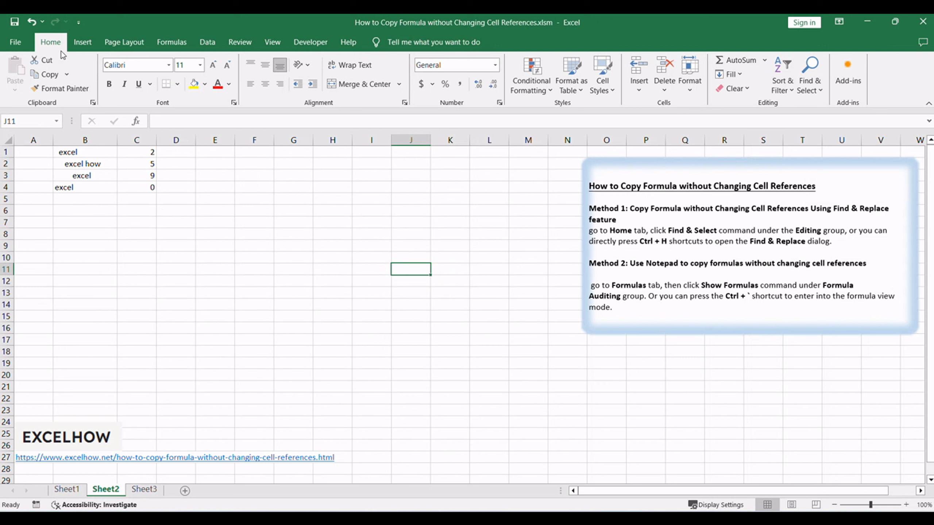
- Replace every "=" with "#" across Sheet2 using Find and Replace, turning the column C formulas into text
click(809, 79)
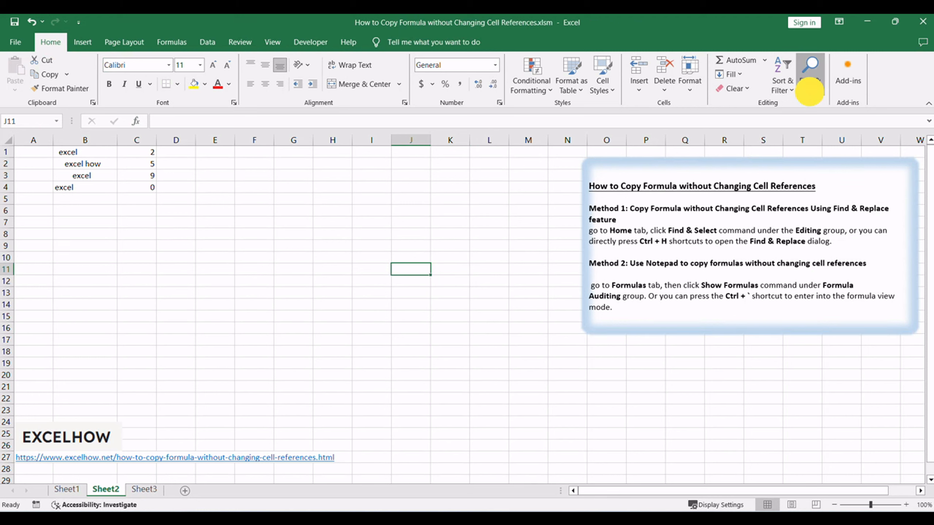
click(819, 111)
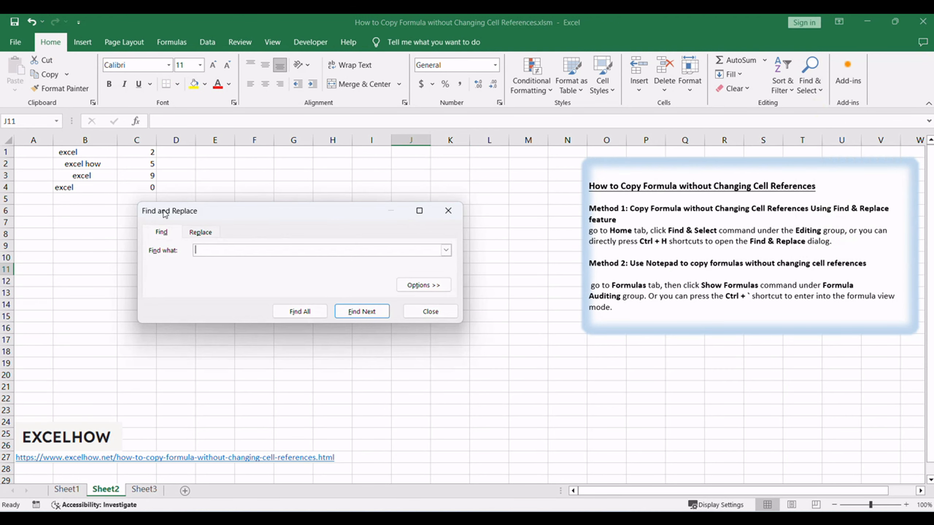
drag(162, 212, 228, 204)
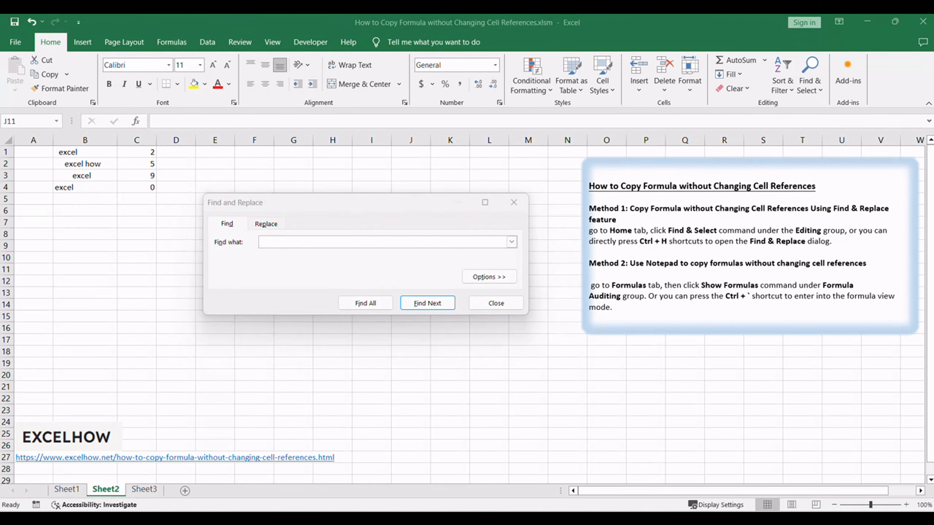
click(264, 224)
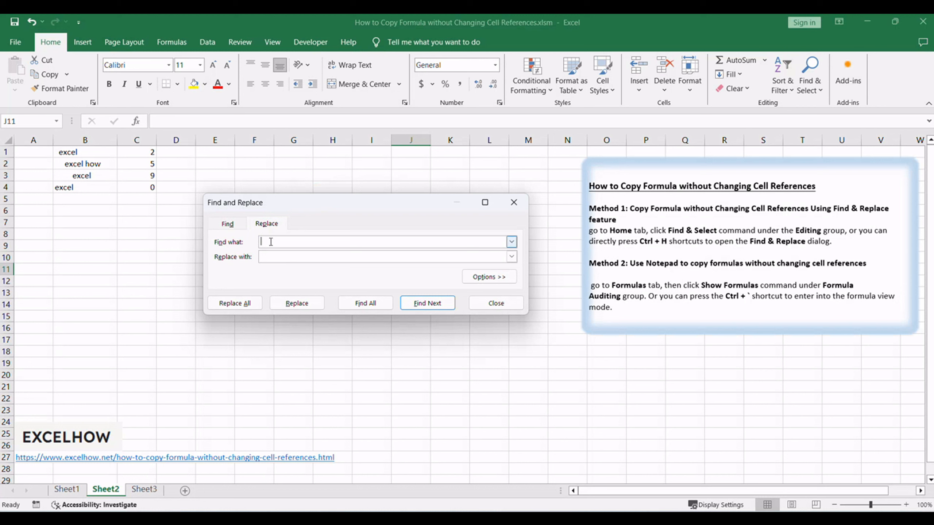
text(+)
key(BackSpace)
text(=)
click(283, 257)
click(241, 307)
drag(468, 251, 386, 202)
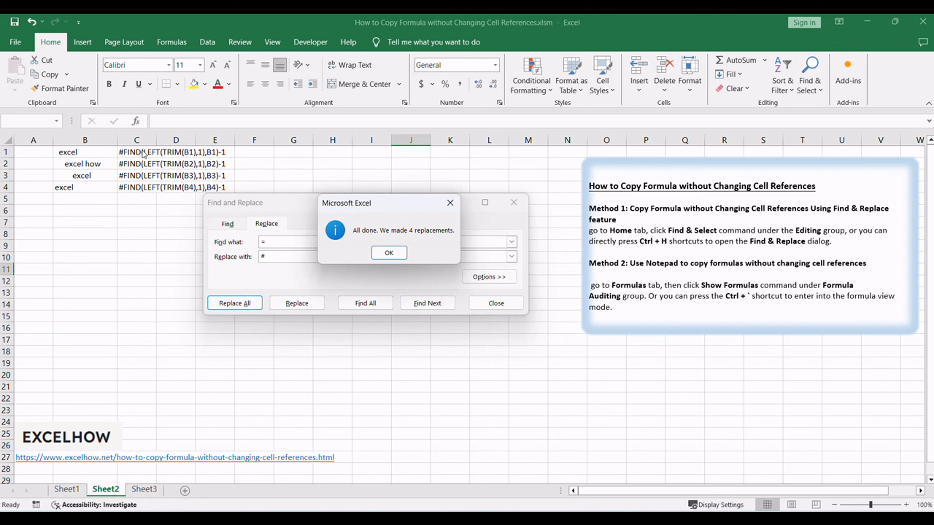
click(388, 253)
click(487, 305)
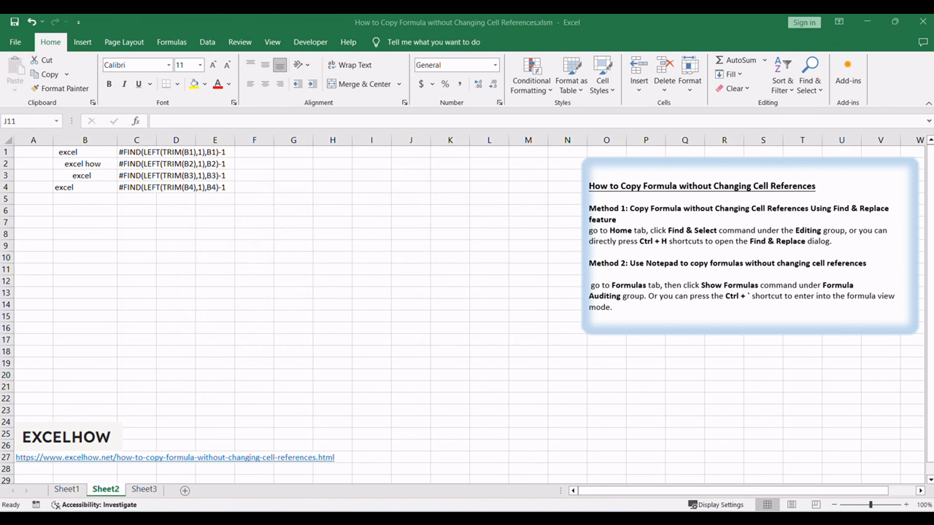
- Copy the text formulas in C1:C4 into the cells starting at J12
drag(142, 153, 137, 193)
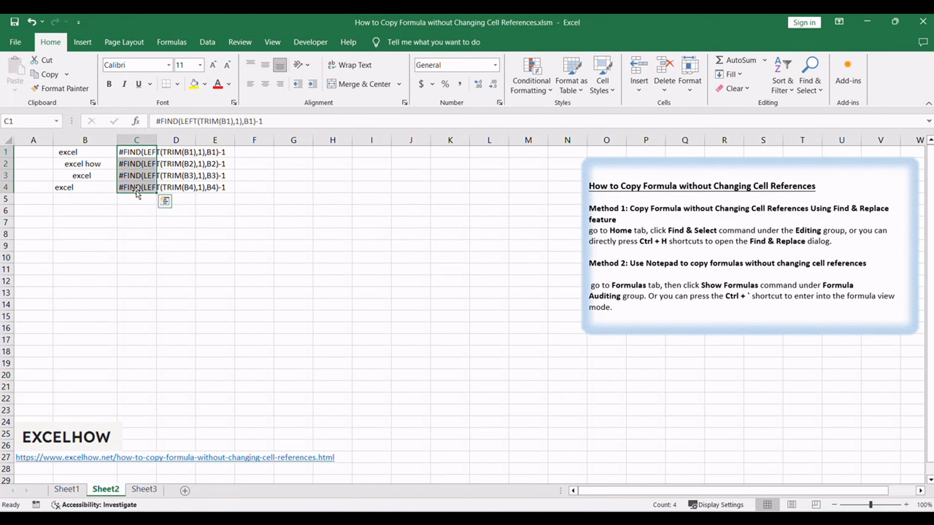
key(ctrl+c)
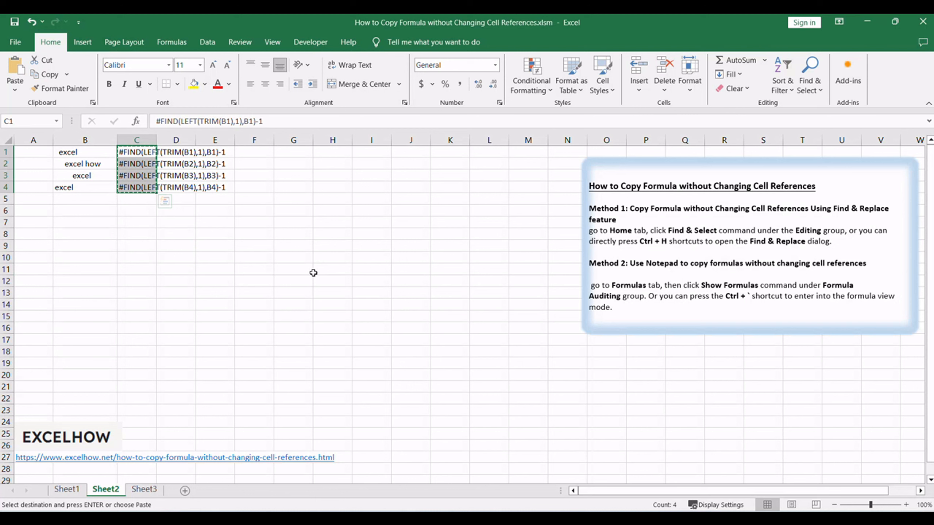
click(399, 278)
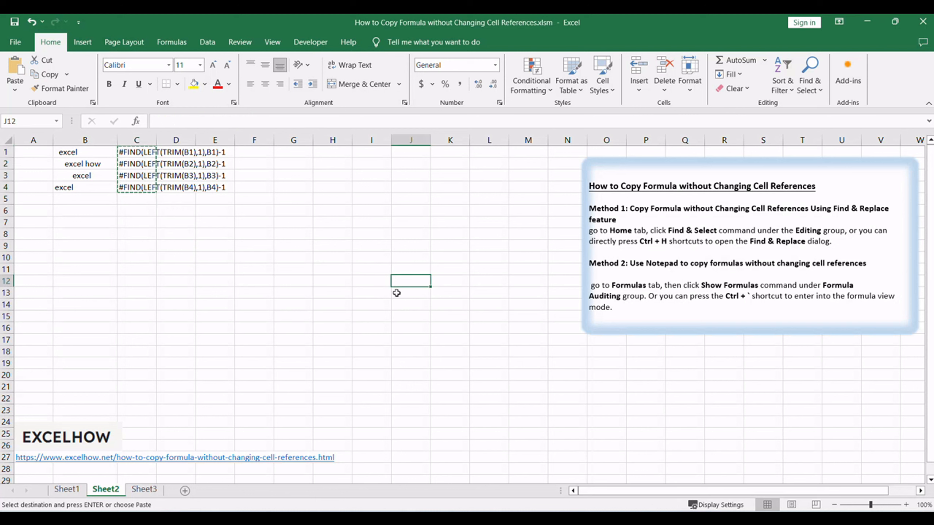
key(ctrl+v)
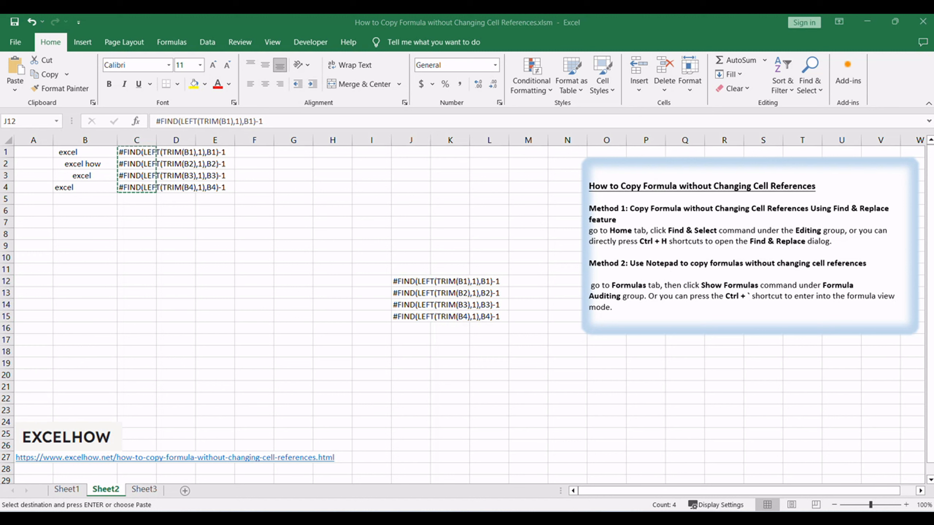
key(Escape)
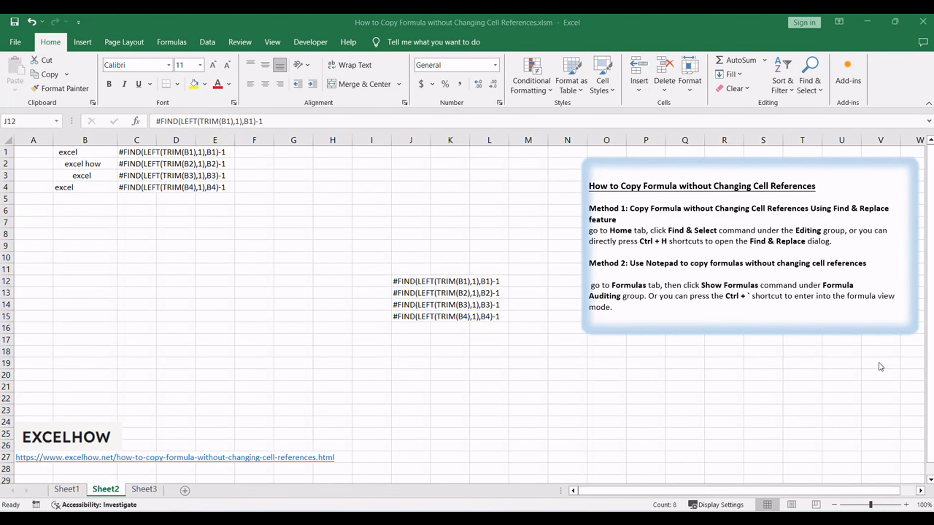
- Replace all "#" with "=" in C1:C4 and J12:J15 to restore the working formulas
click(409, 23)
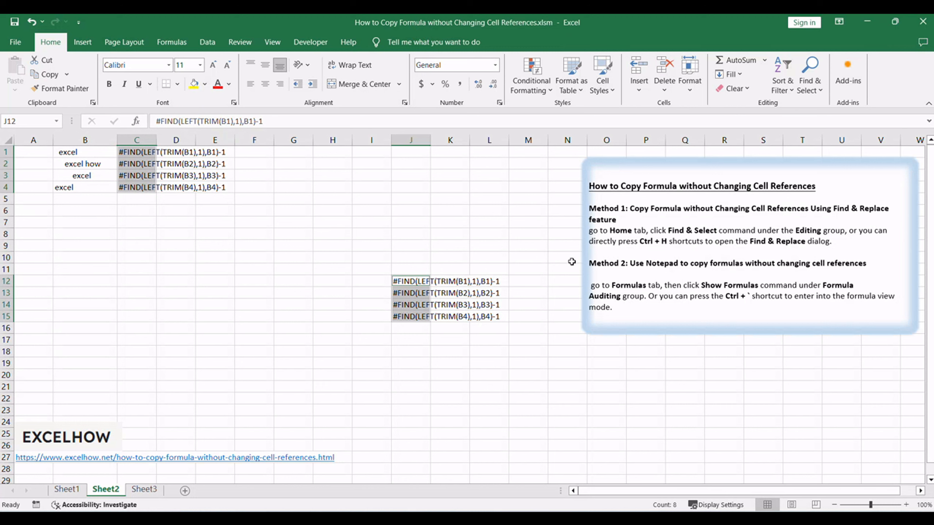
key(ctrl+h)
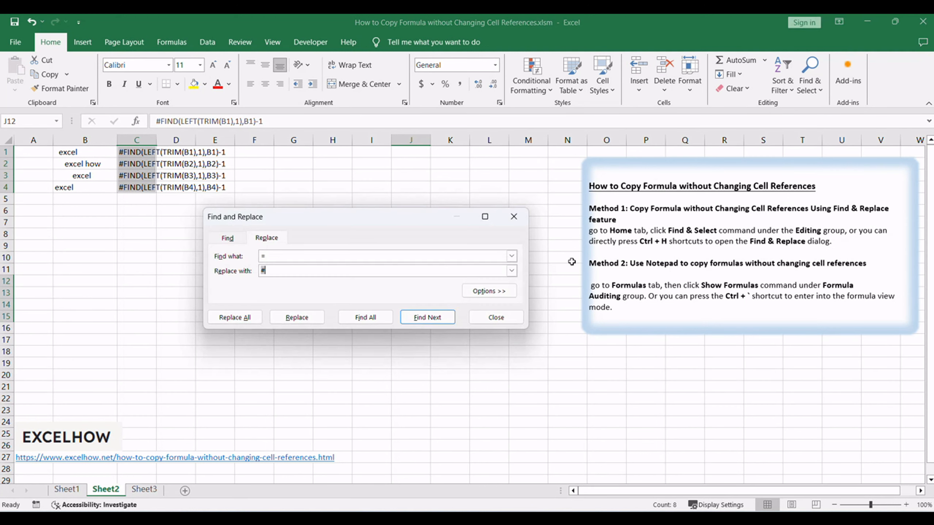
double_click(275, 256)
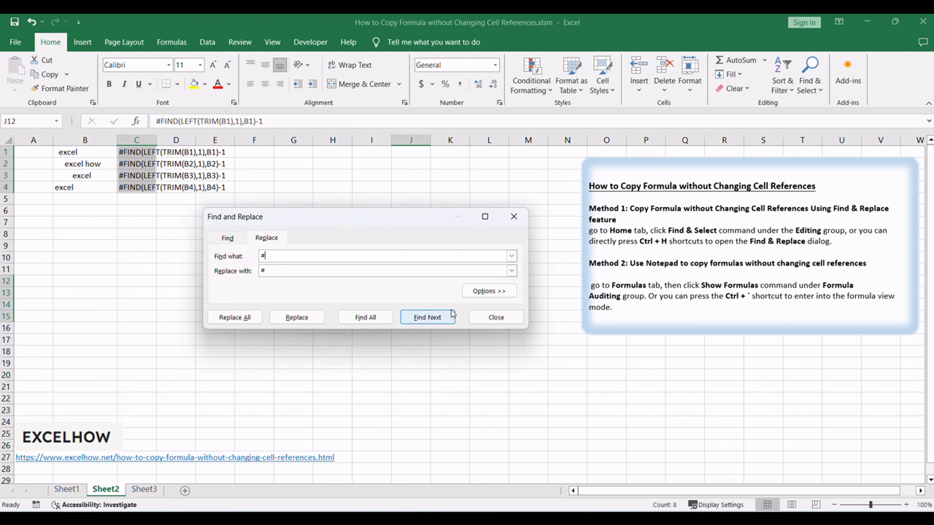
double_click(321, 272)
text(=)
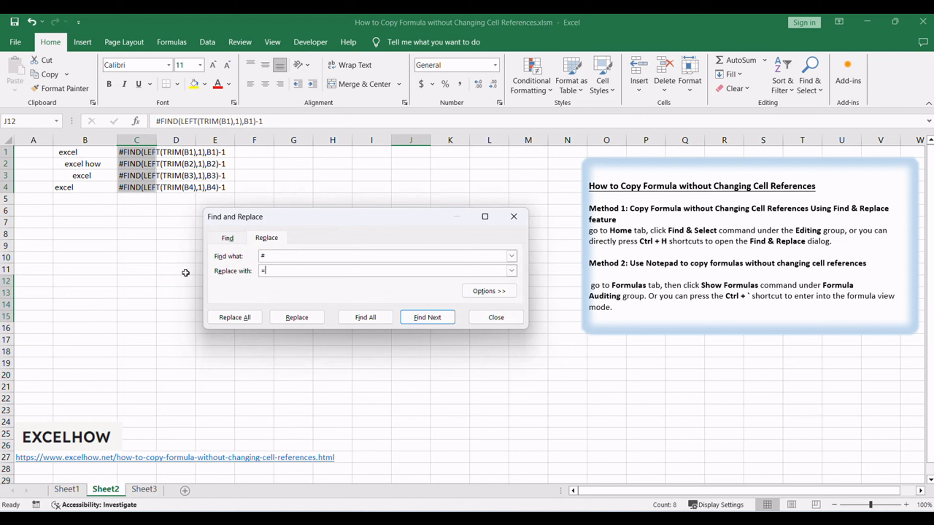
click(239, 319)
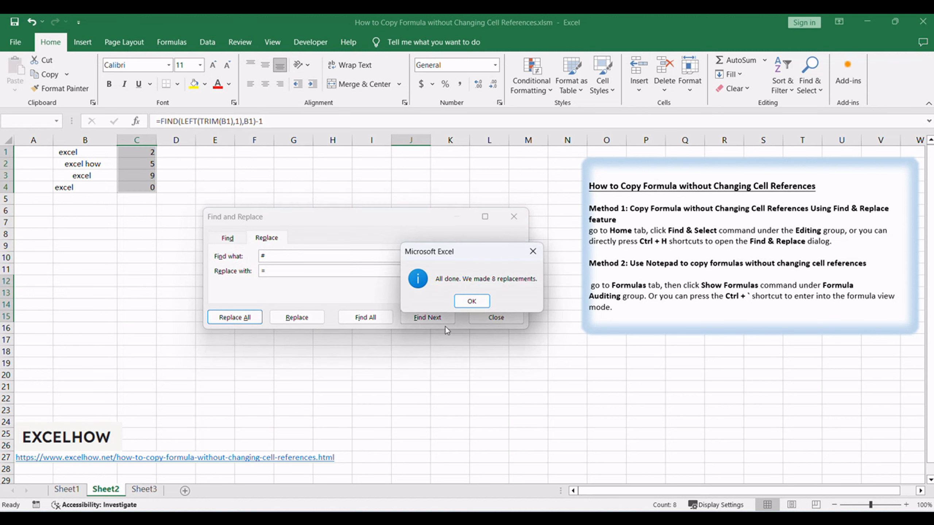
click(472, 302)
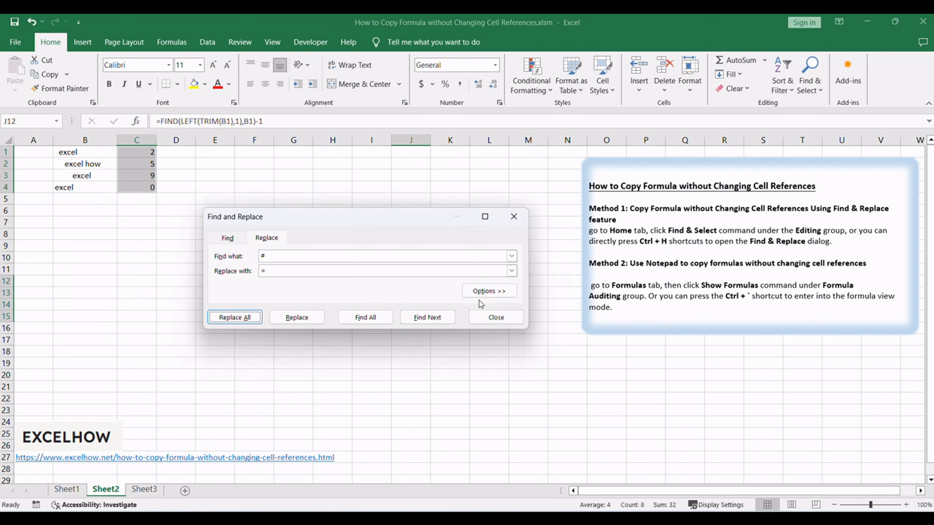
click(497, 322)
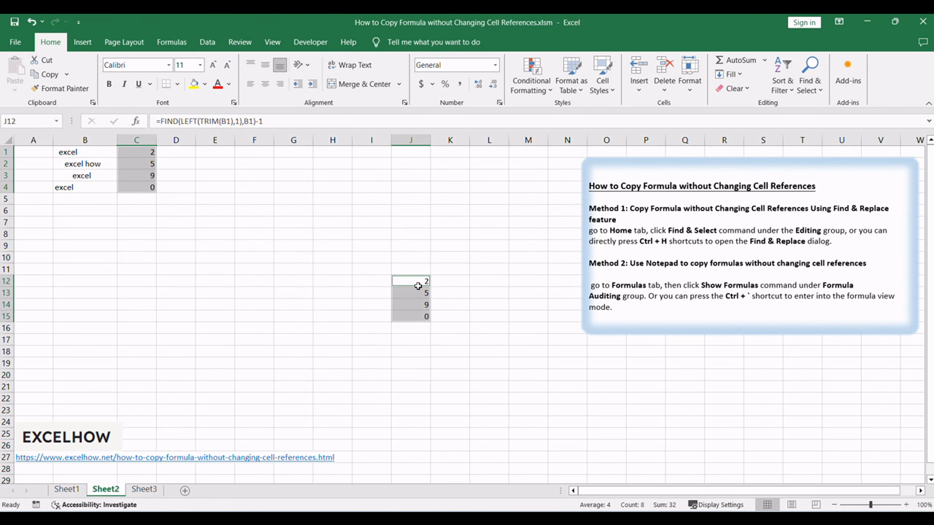
- Compare the original formulas in C1 and C2 with the copied formula in J12
click(142, 152)
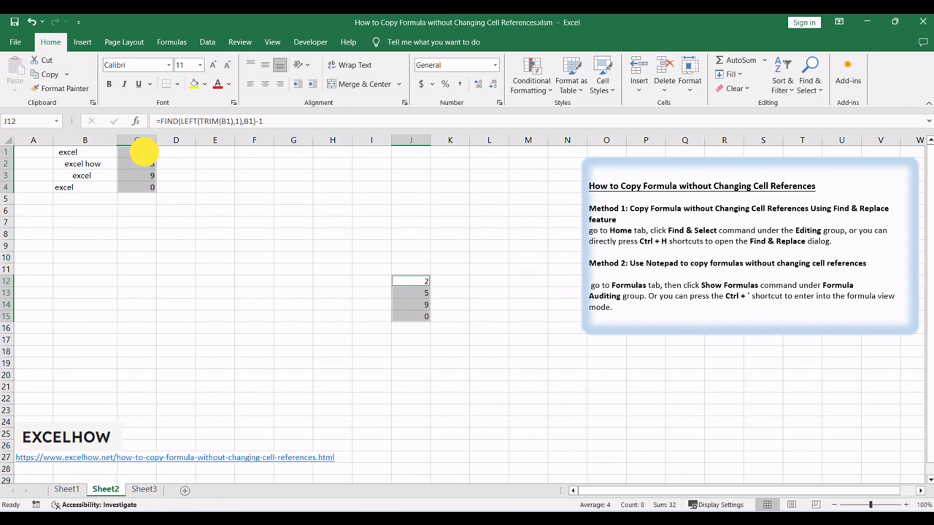
click(146, 166)
click(425, 280)
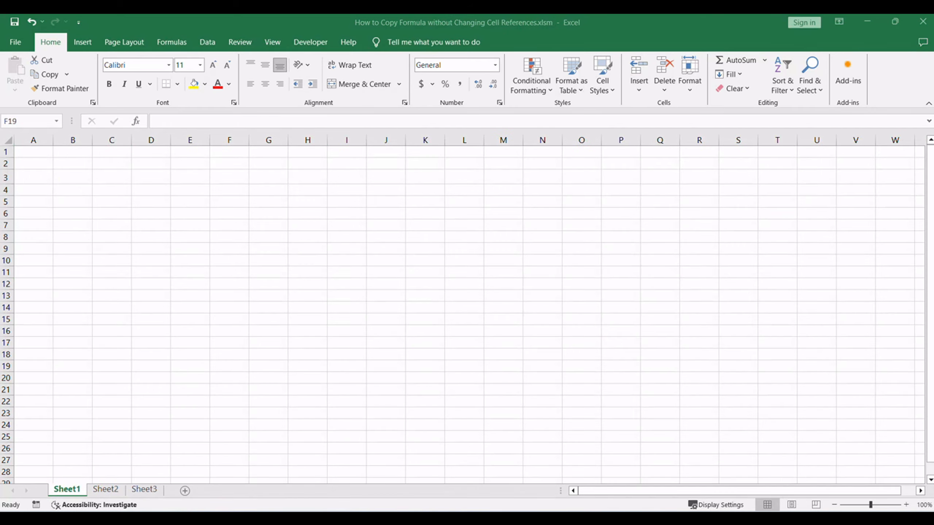
- Return to Sheet2 and look over the Notepad method in the notes text box
click(271, 345)
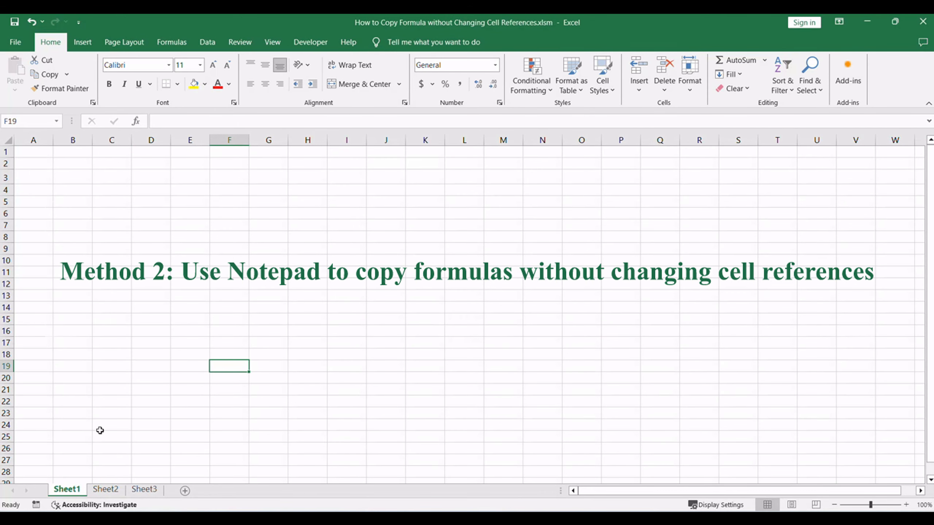
click(105, 489)
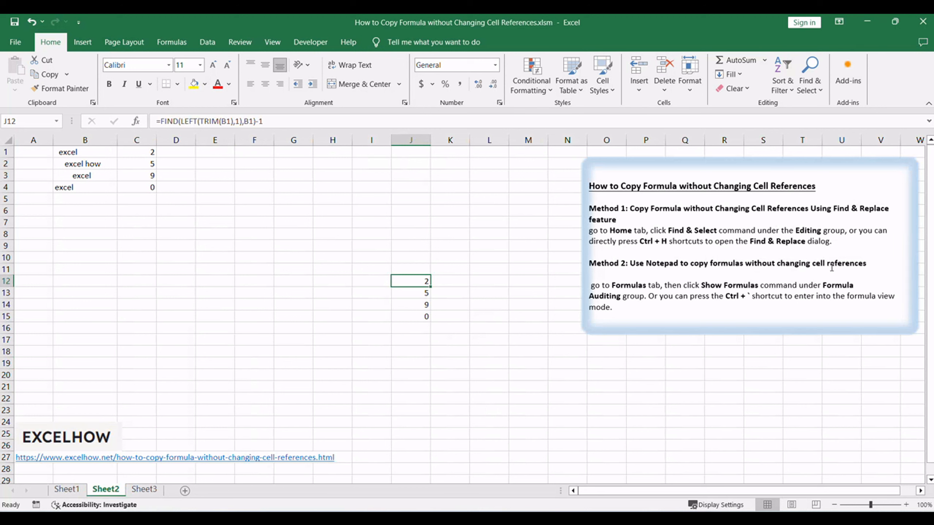
double_click(662, 263)
click(305, 258)
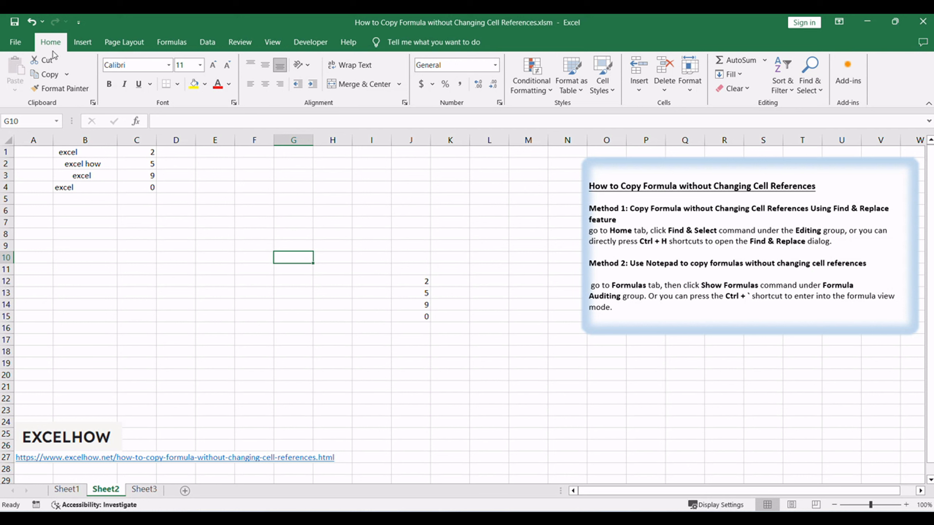
- Turn on Show Formulas for Sheet2 and copy the formulas in C1:C4 into a blank Notepad document
click(172, 42)
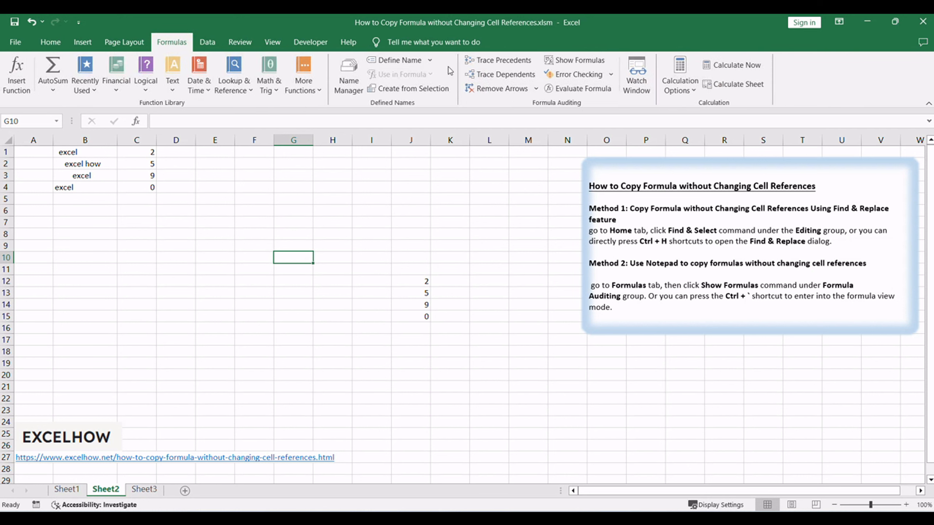
click(578, 61)
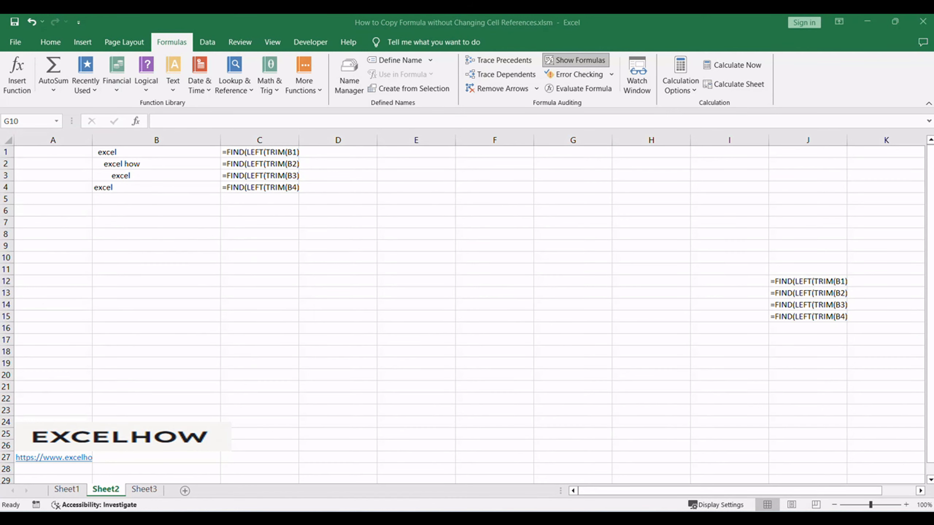
drag(243, 152, 243, 189)
key(ctrl+c)
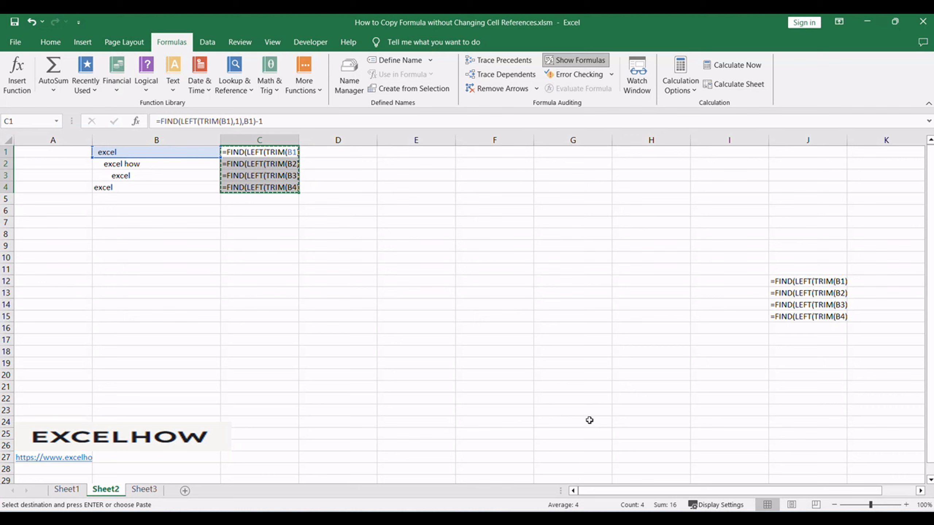
click(657, 519)
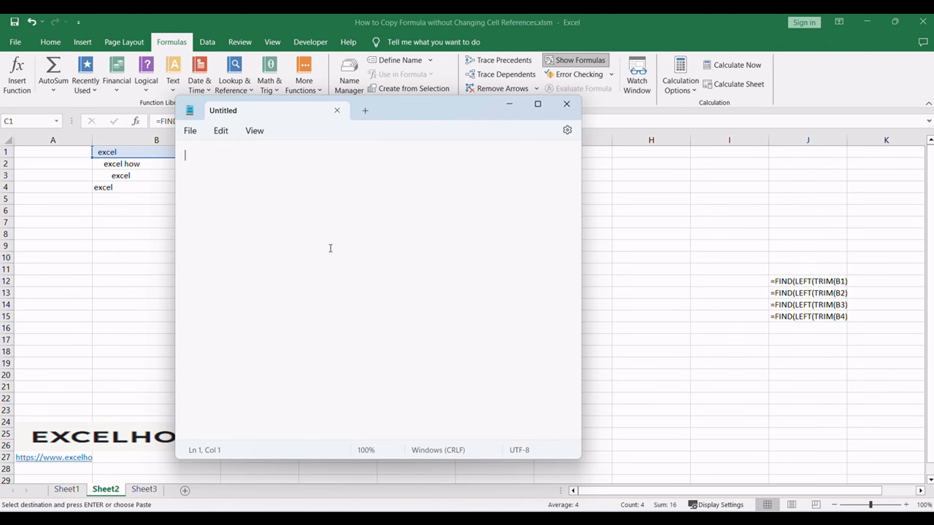
key(ctrl+v)
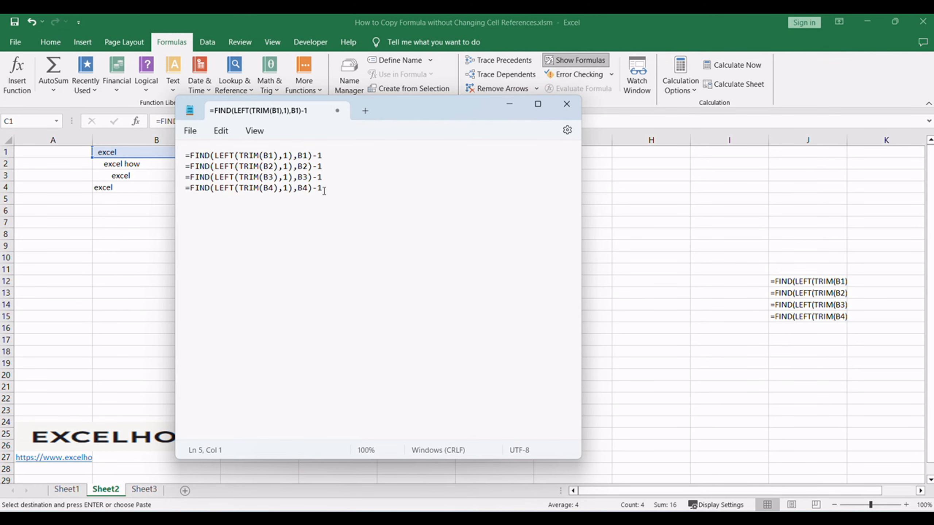
- Copy the four formulas from Notepad into Excel starting at cell E2, and turn off Show Formulas
drag(323, 189, 122, 144)
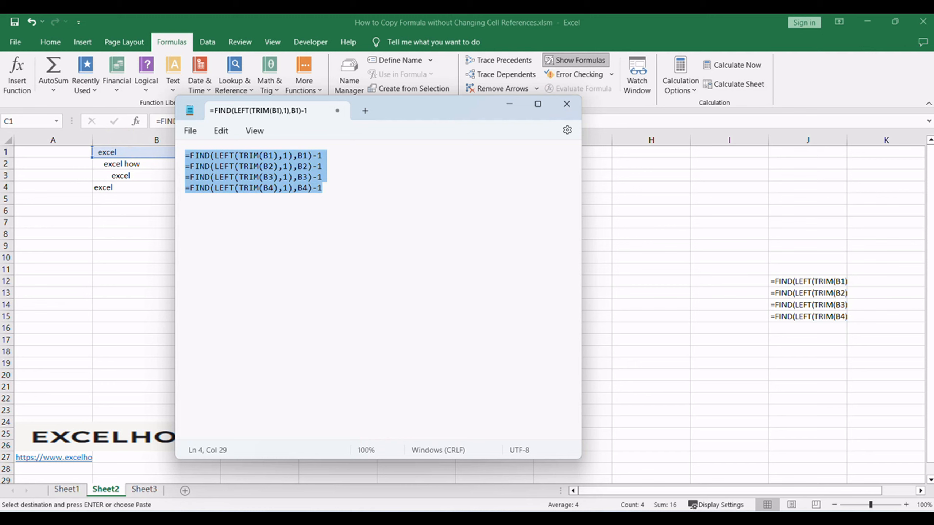
key(ctrl+c)
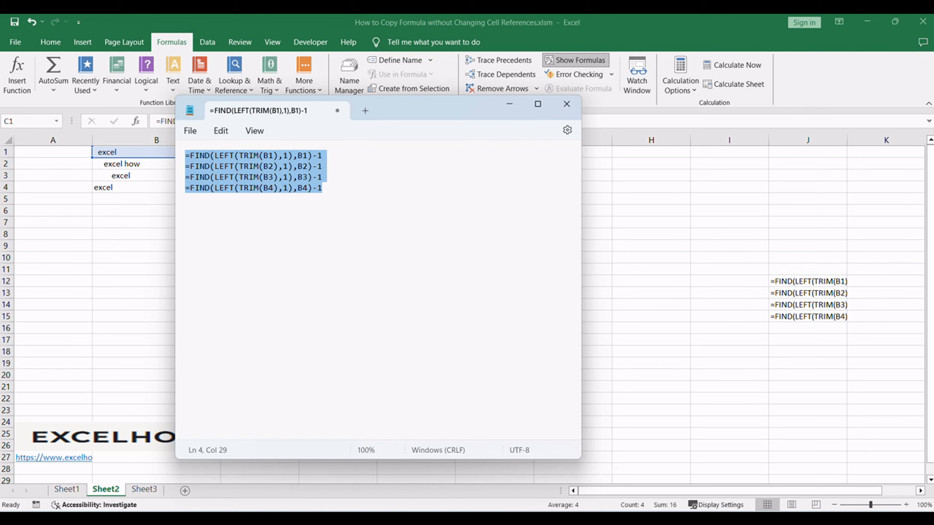
key(alt+Tab)
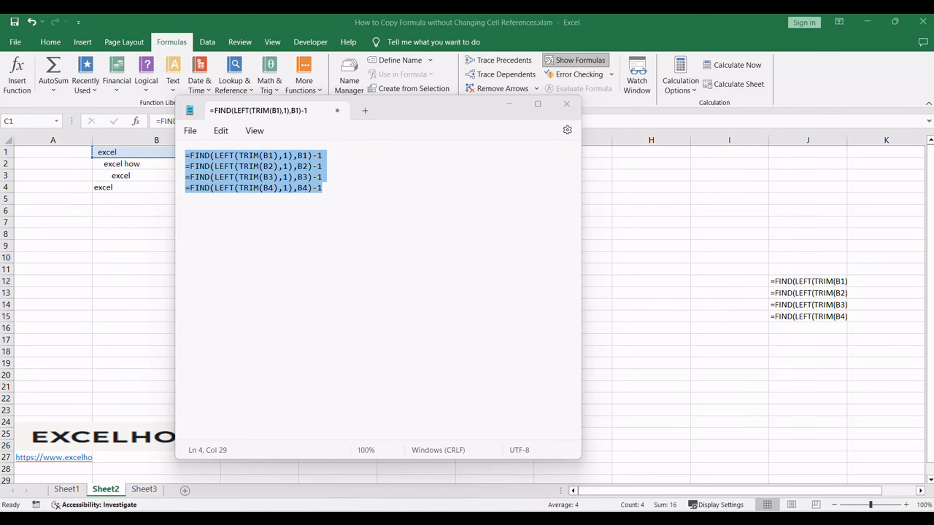
click(423, 164)
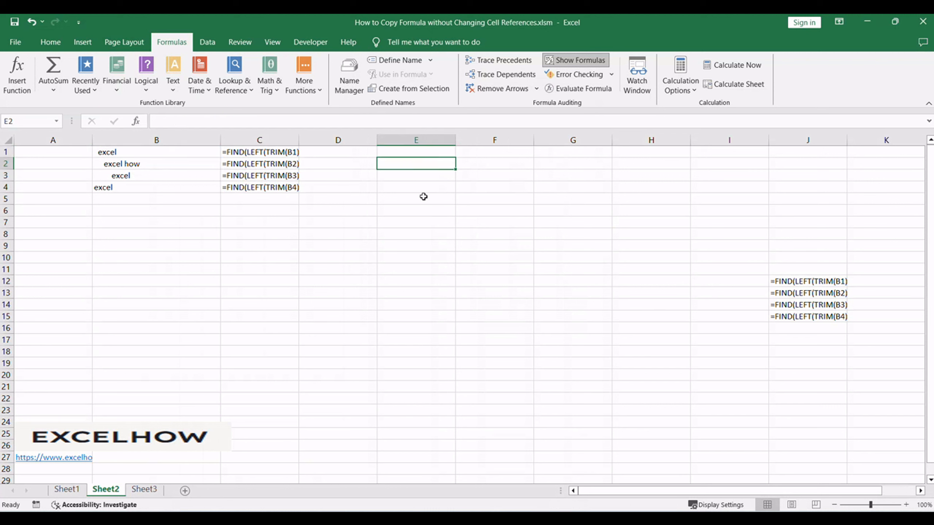
key(ctrl+v)
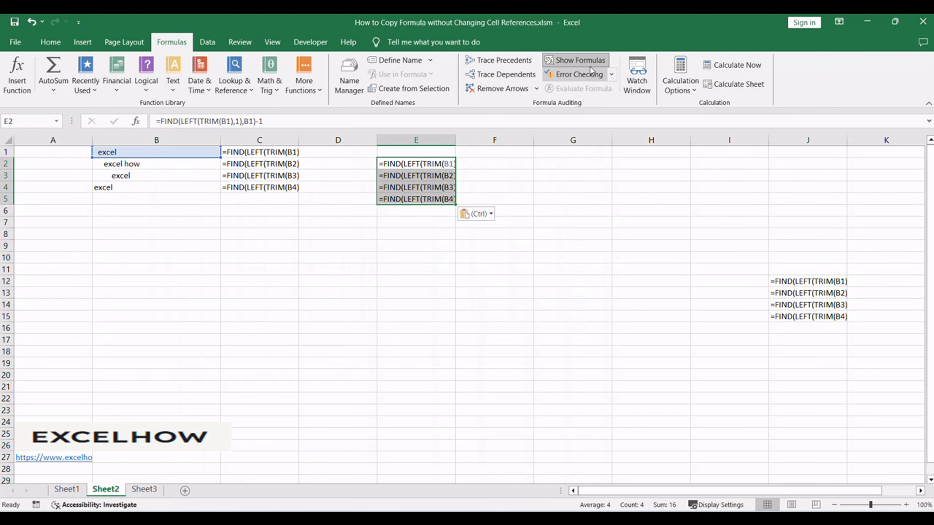
click(578, 61)
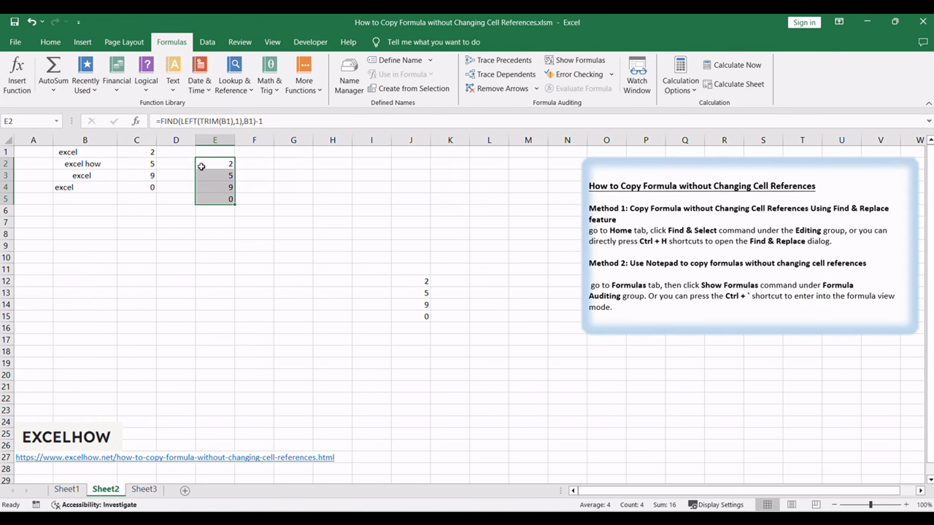
- Check the cell references of the pasted formulas in E2:E5
click(223, 175)
click(227, 185)
click(226, 198)
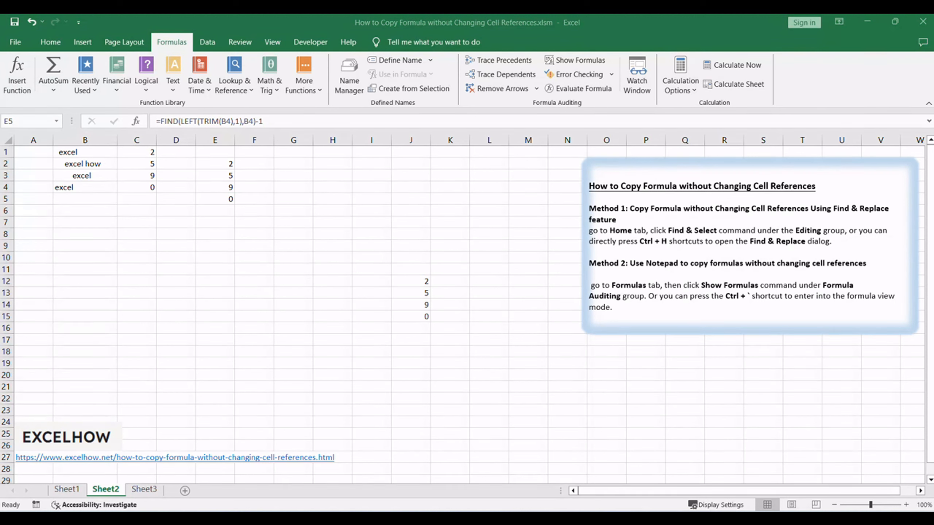
click(204, 229)
click(207, 171)
click(224, 160)
click(716, 193)
click(674, 244)
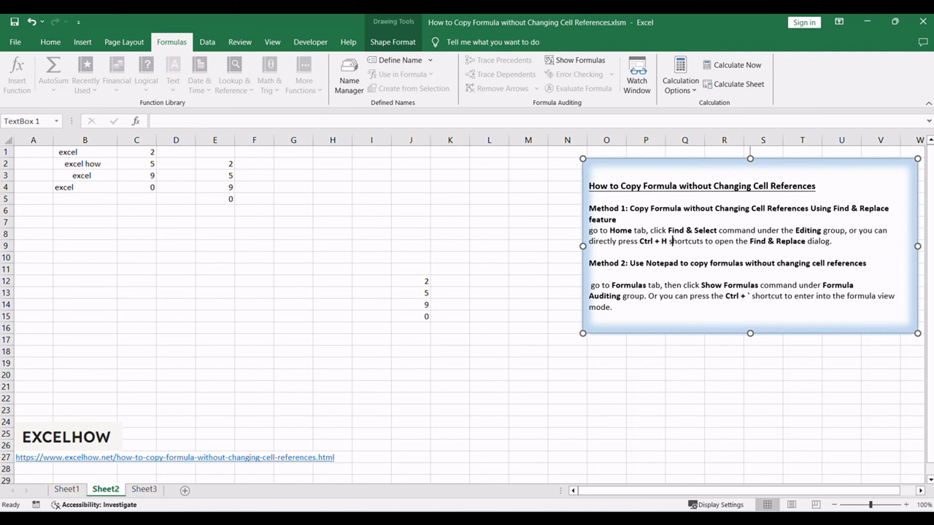
click(358, 326)
click(677, 273)
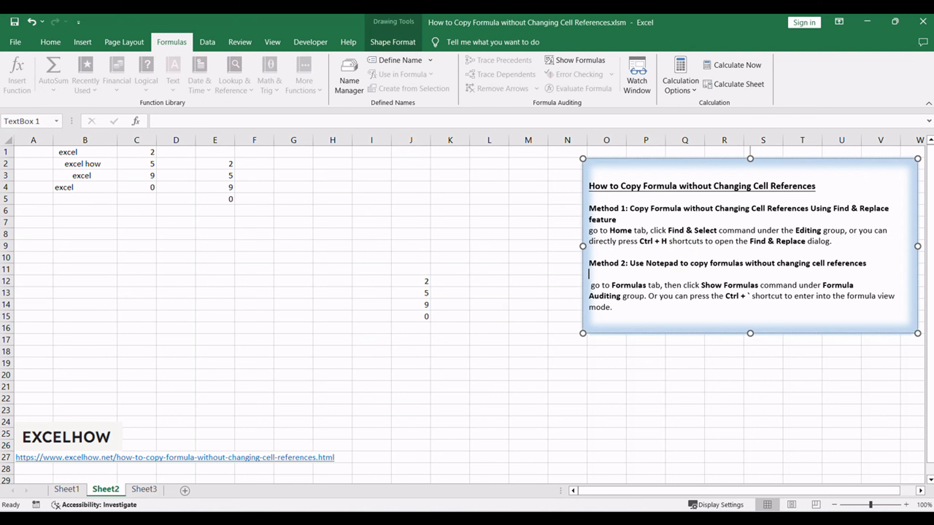